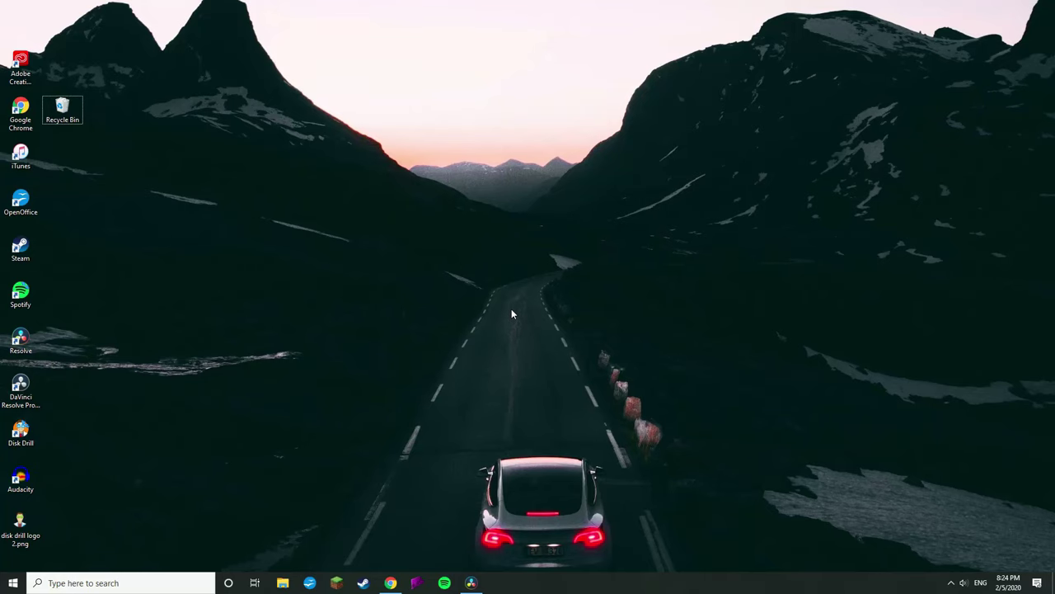
Open the Recycle Bin and display its deleted files as extra large icons.
{"action": "double_click", "coordinate": [64, 108]}
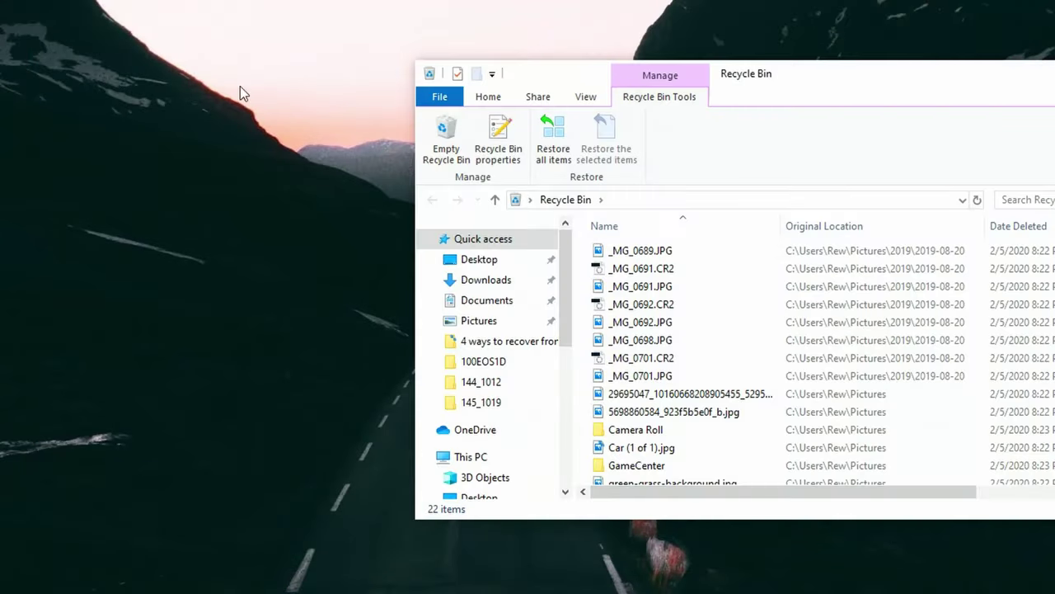
{"action": "left_click_drag", "start_coordinate": [769, 82], "coordinate": [498, 86]}
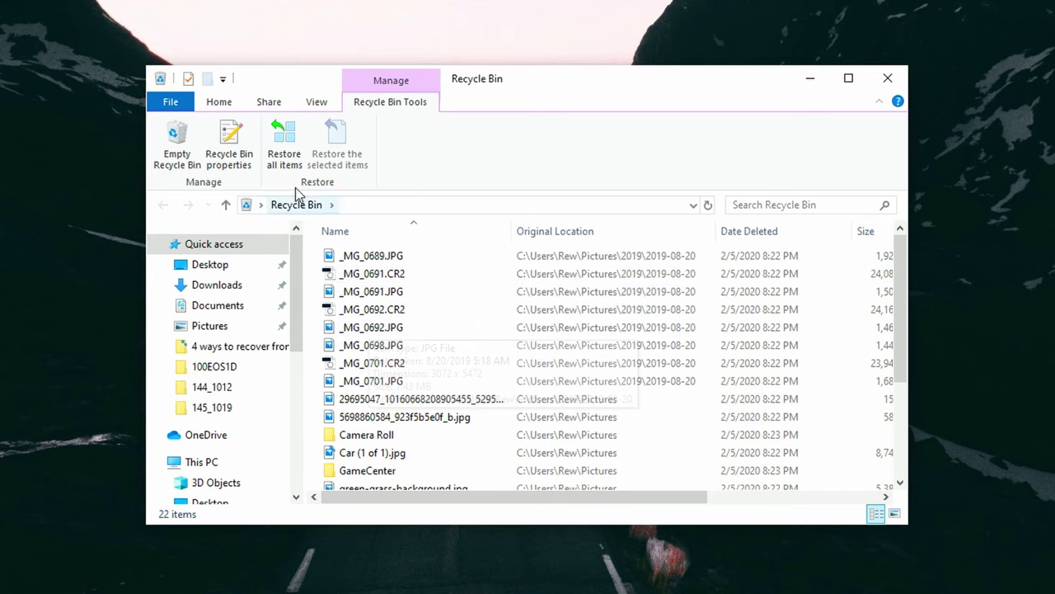
{"action": "left_click", "coordinate": [314, 102]}
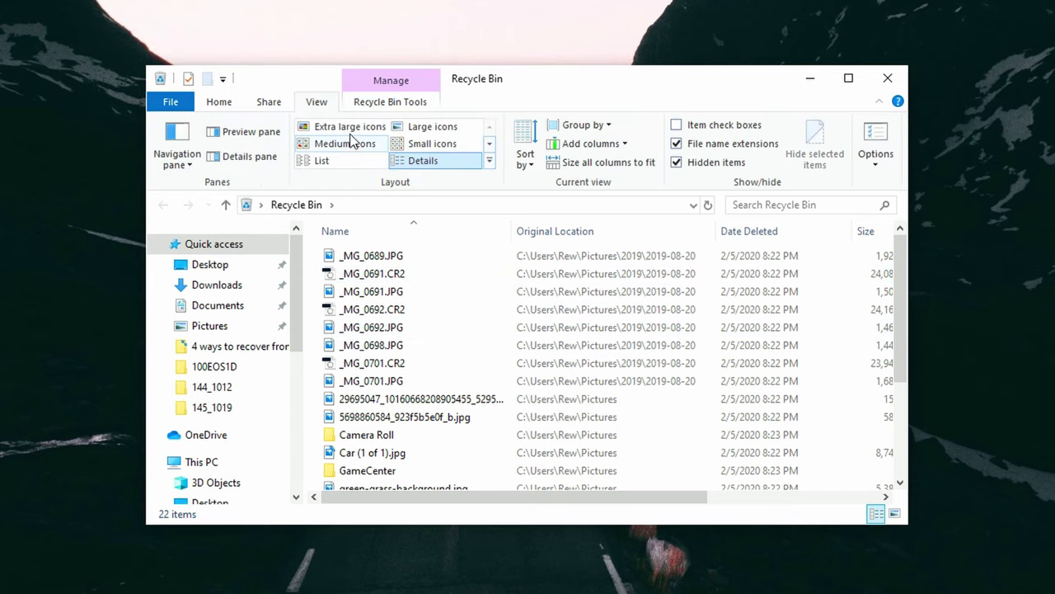
{"action": "left_click", "coordinate": [350, 126]}
{"action": "scroll", "coordinate": [420, 317], "scroll_direction": "down", "scroll_amount": 2}
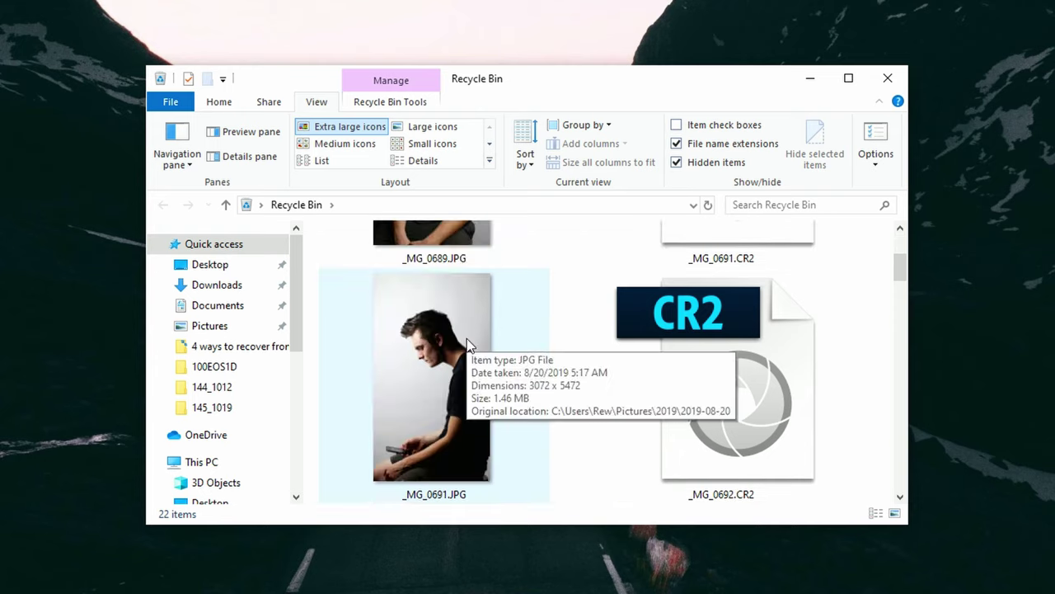
Restore _MG_0691.JPG from the Recycle Bin and open Pictures in a new Explorer window.
{"action": "left_click", "coordinate": [467, 345]}
{"action": "right_click", "coordinate": [460, 342]}
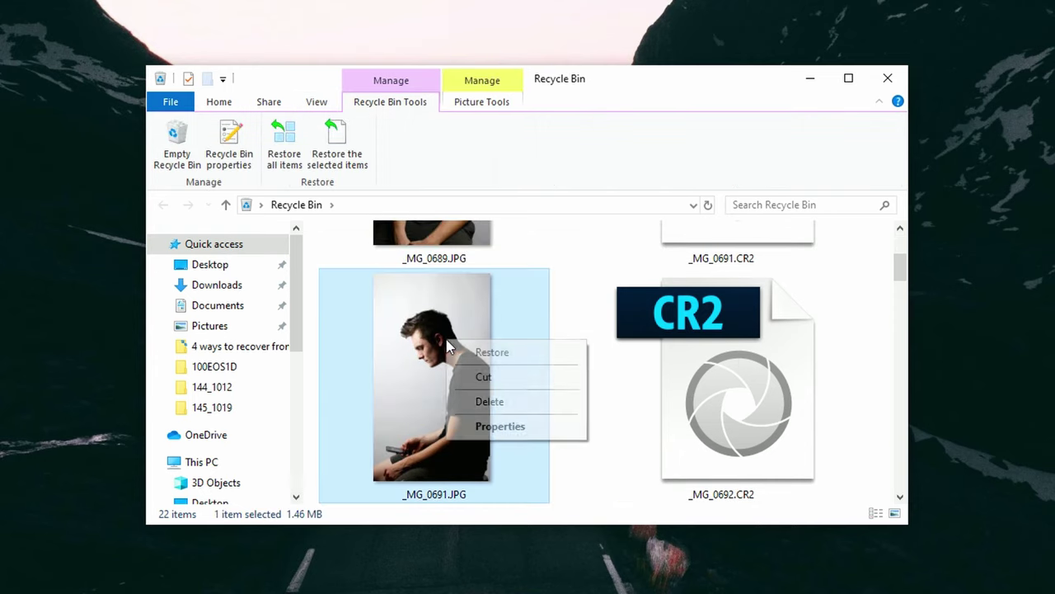
{"action": "left_click", "coordinate": [474, 353]}
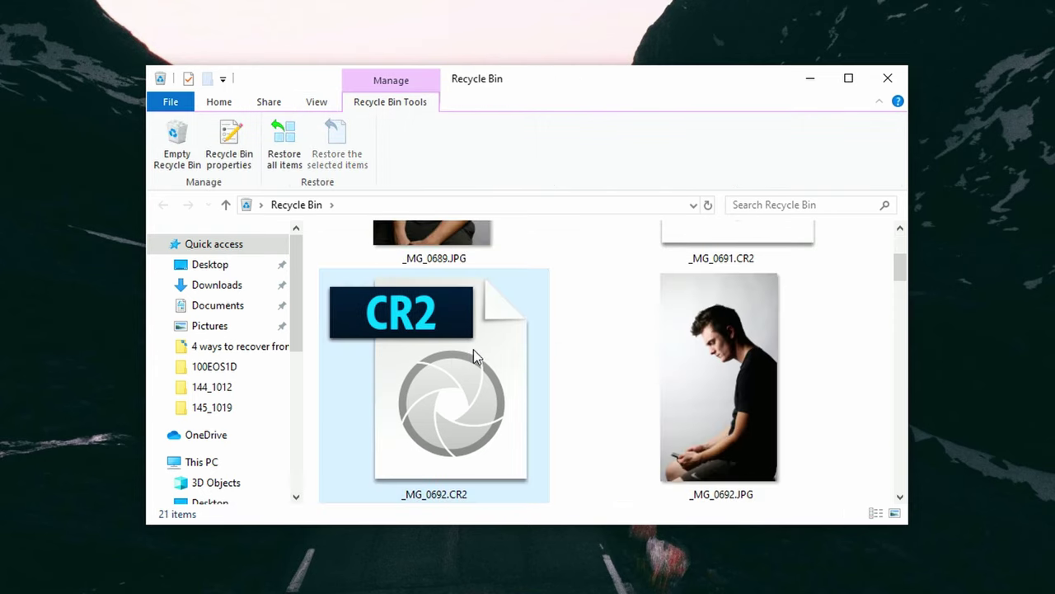
{"action": "key", "text": "super+e"}
{"action": "left_click", "coordinate": [233, 348]}
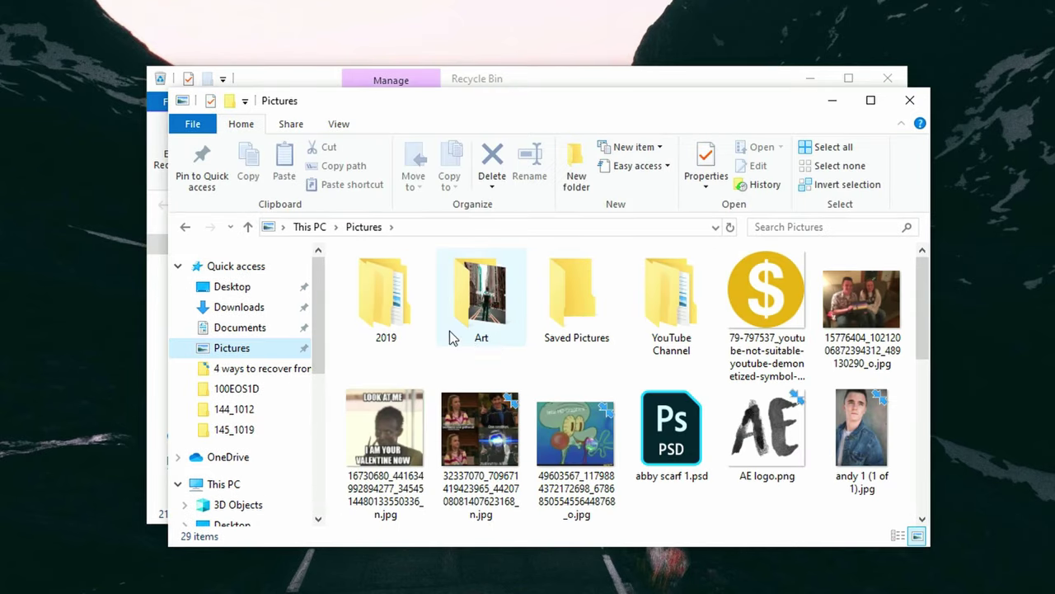
Open 2019 > 2019-08-20 in Pictures and select the restored _MG_0691.JPG.
{"action": "double_click", "coordinate": [404, 325]}
{"action": "double_click", "coordinate": [404, 325]}
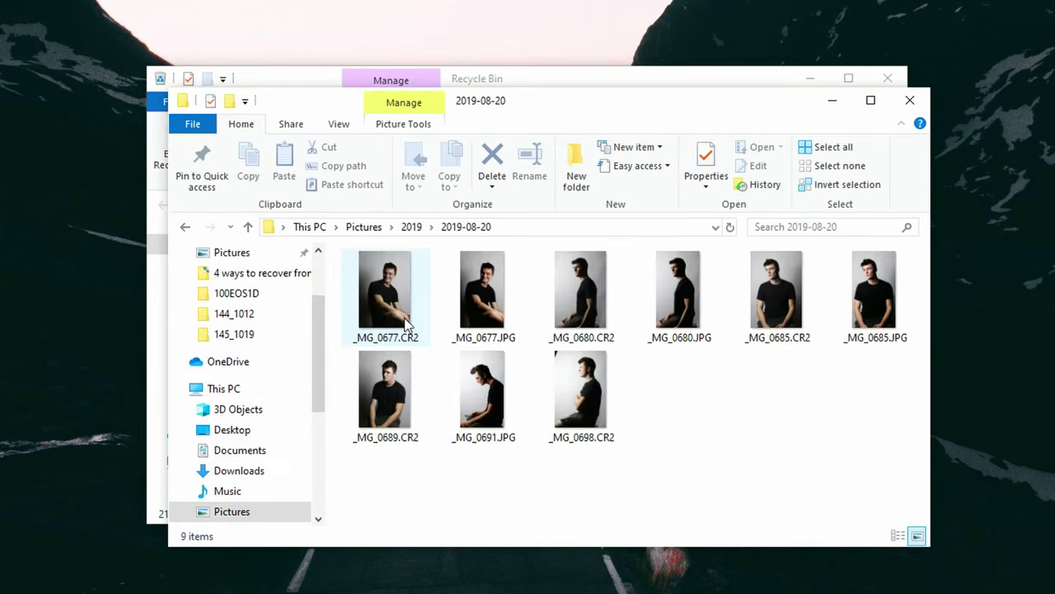
{"action": "left_click", "coordinate": [472, 389]}
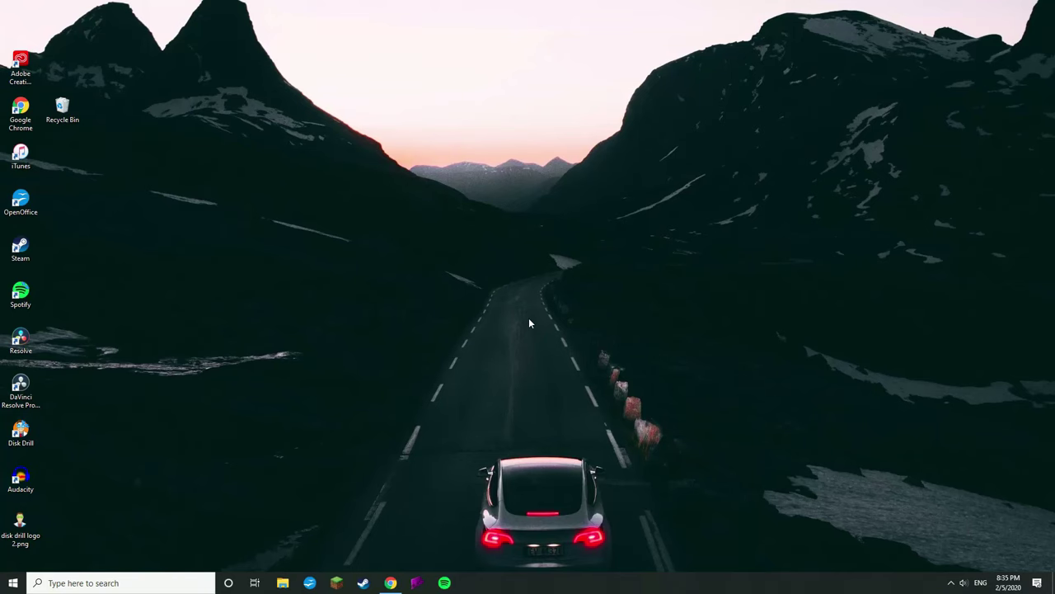
Search 'control pane' to open Control Panel, then choose Backup and Restore (Windows 7) > Restore my files.
{"action": "left_click", "coordinate": [130, 583]}
{"action": "type", "text": "con"}
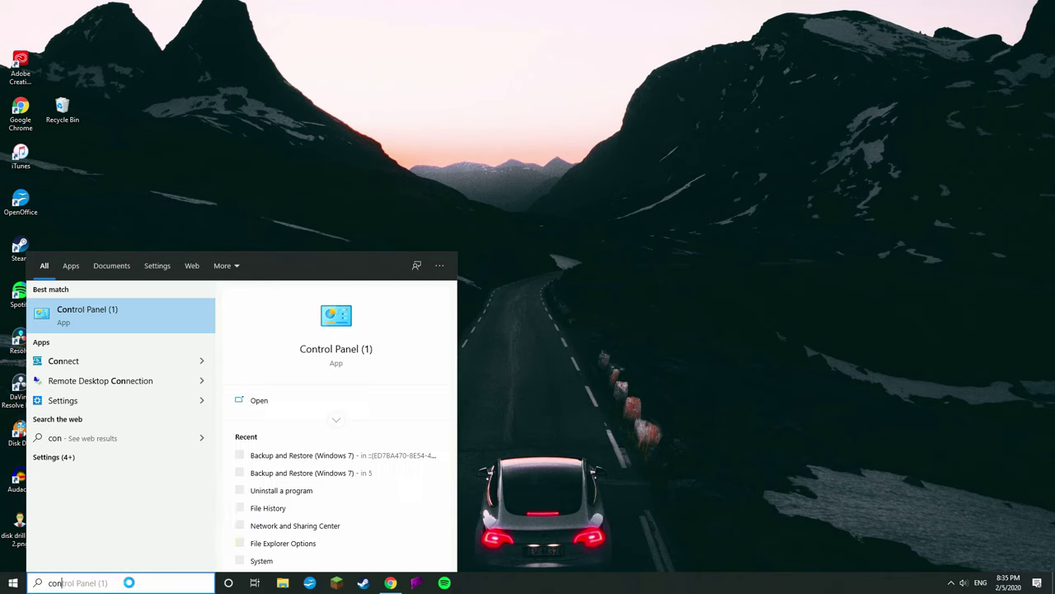
{"action": "type", "text": "trol panel"}
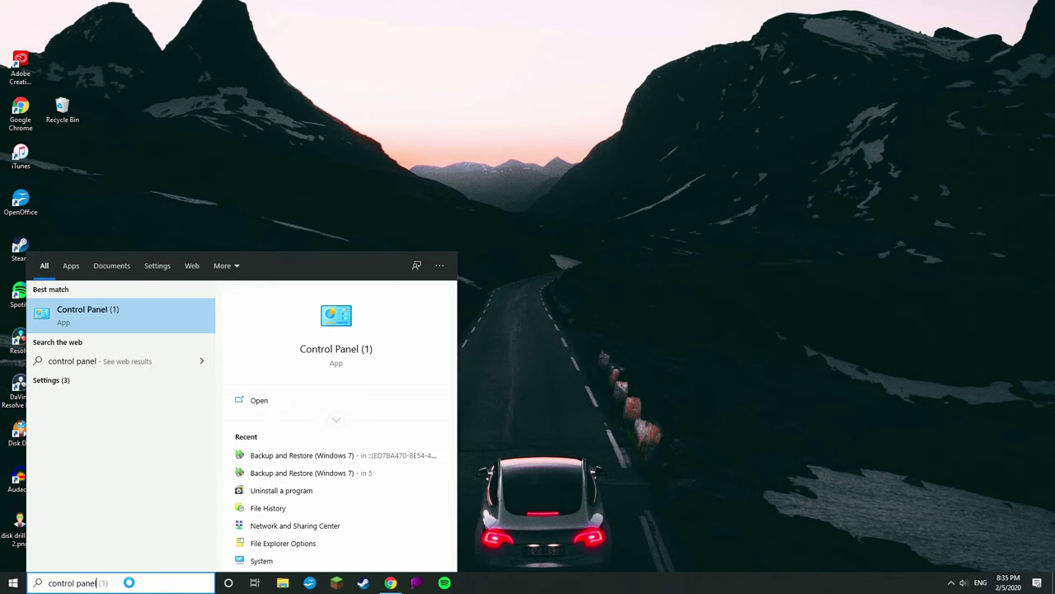
{"action": "key", "text": "Return"}
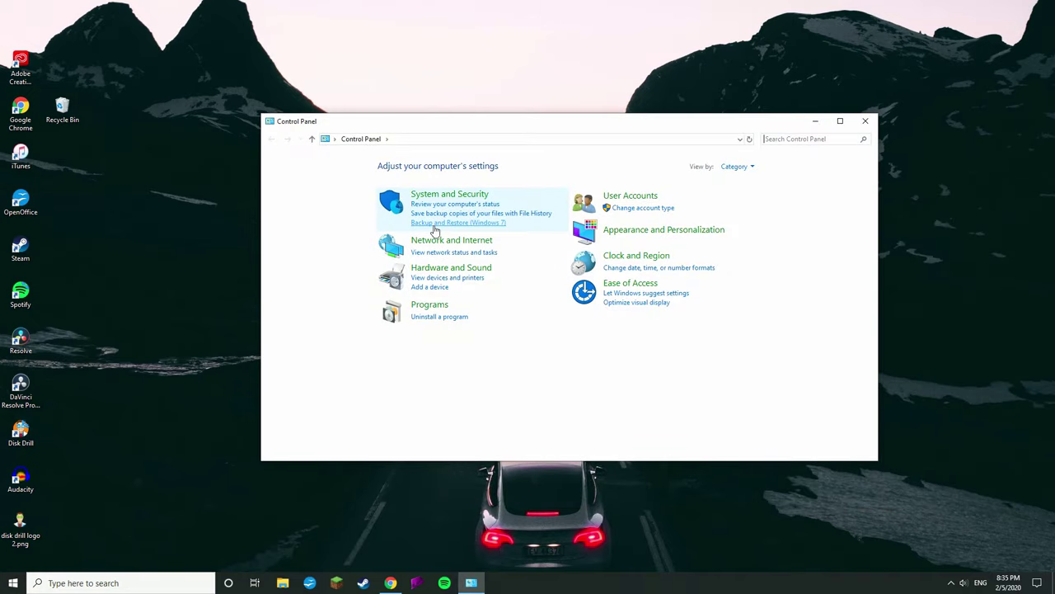
{"action": "left_click", "coordinate": [435, 226]}
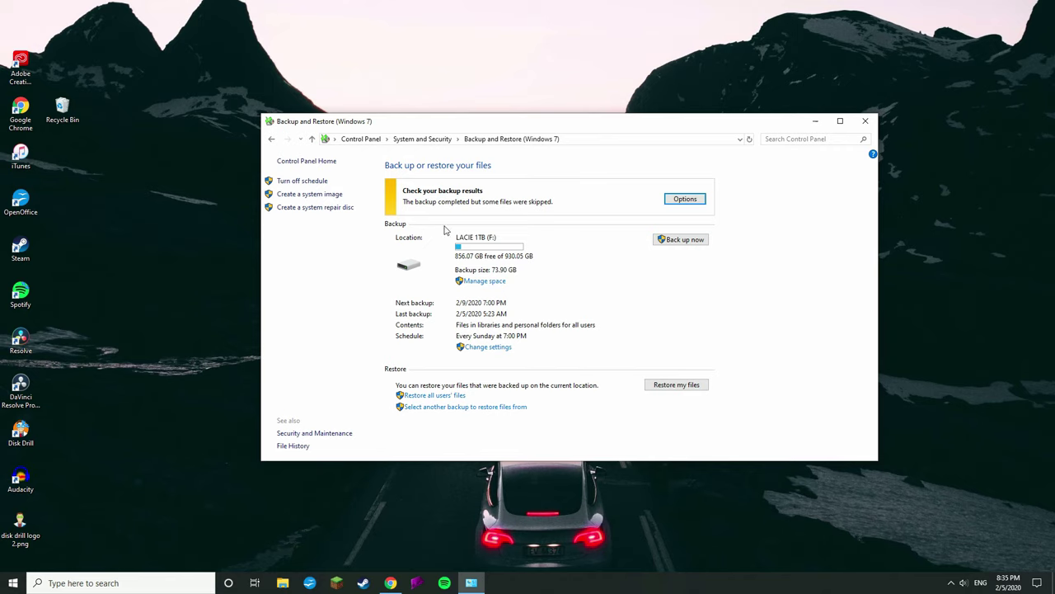
{"action": "left_click", "coordinate": [664, 385]}
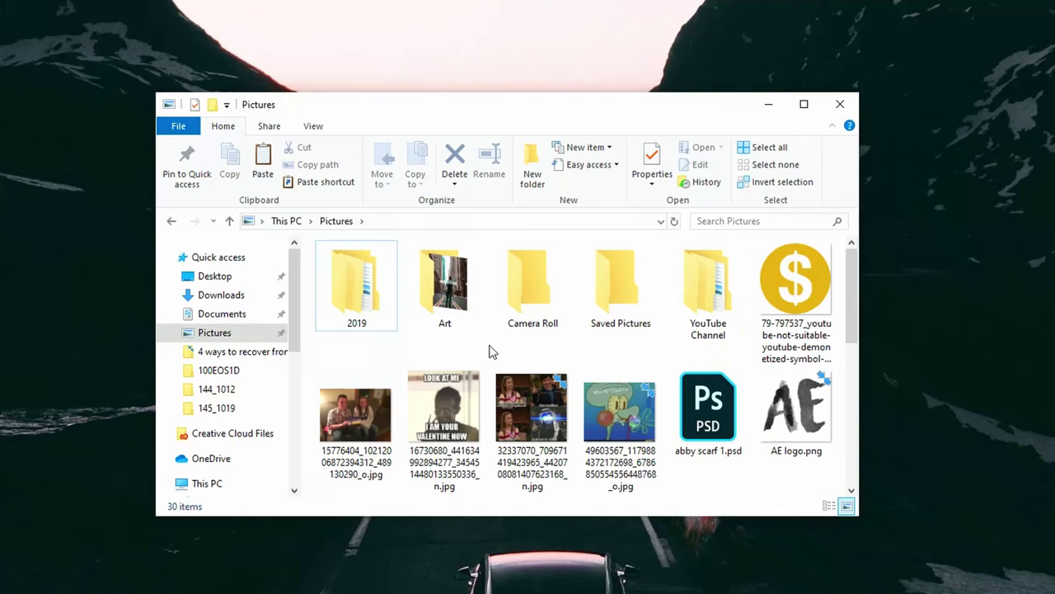
Delete the Art folder, then restore it from the February 5, 2020 File History backup.
{"action": "left_click", "coordinate": [444, 314]}
{"action": "key", "text": "Delete"}
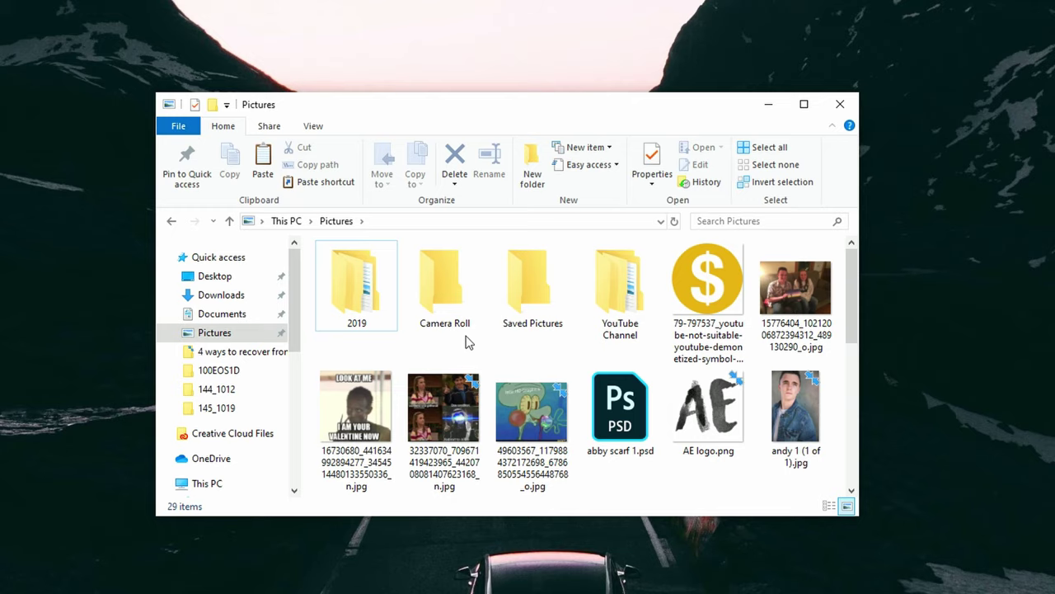
{"action": "left_click", "coordinate": [707, 183]}
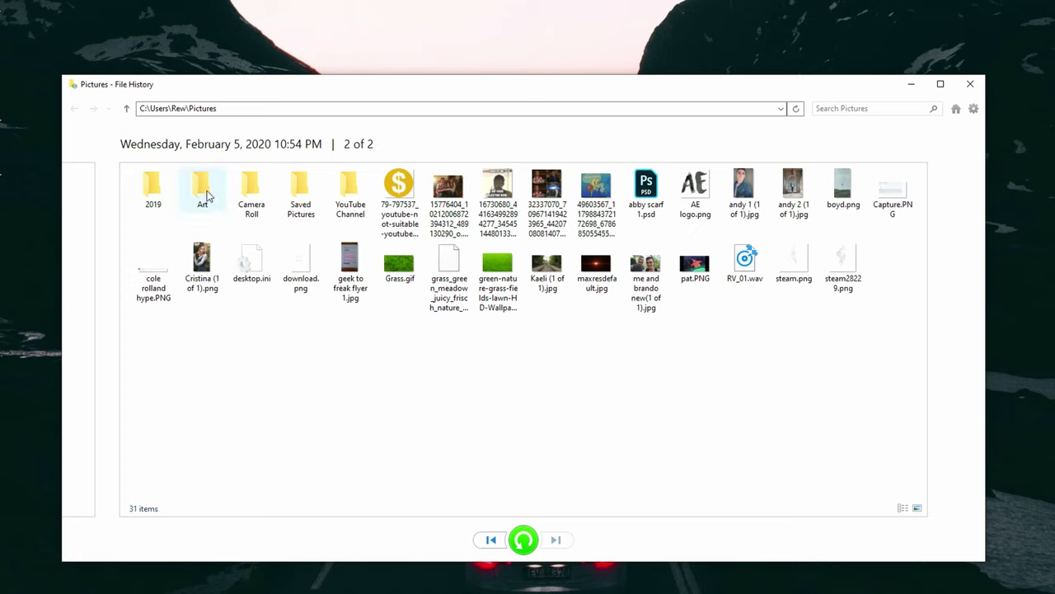
{"action": "left_click", "coordinate": [208, 195]}
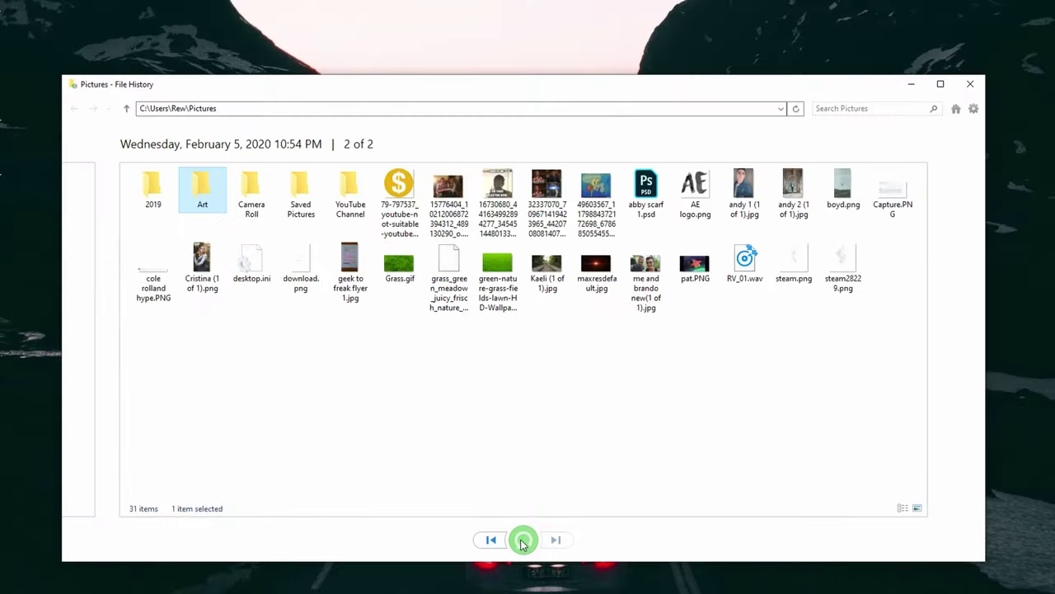
{"action": "left_click", "coordinate": [521, 544]}
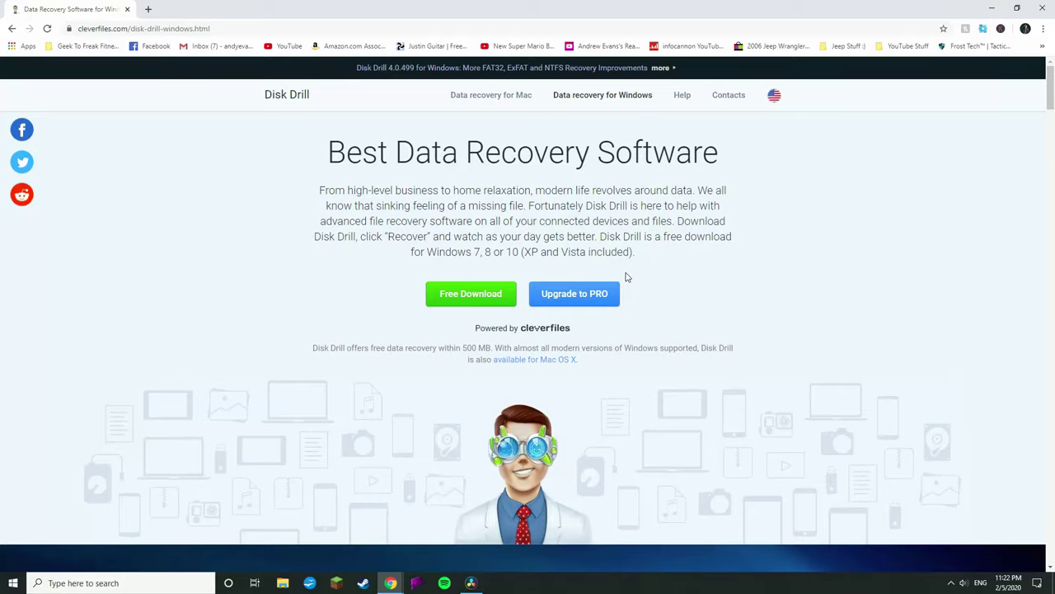
{"action": "scroll", "coordinate": [626, 277], "scroll_direction": "down", "scroll_amount": 3}
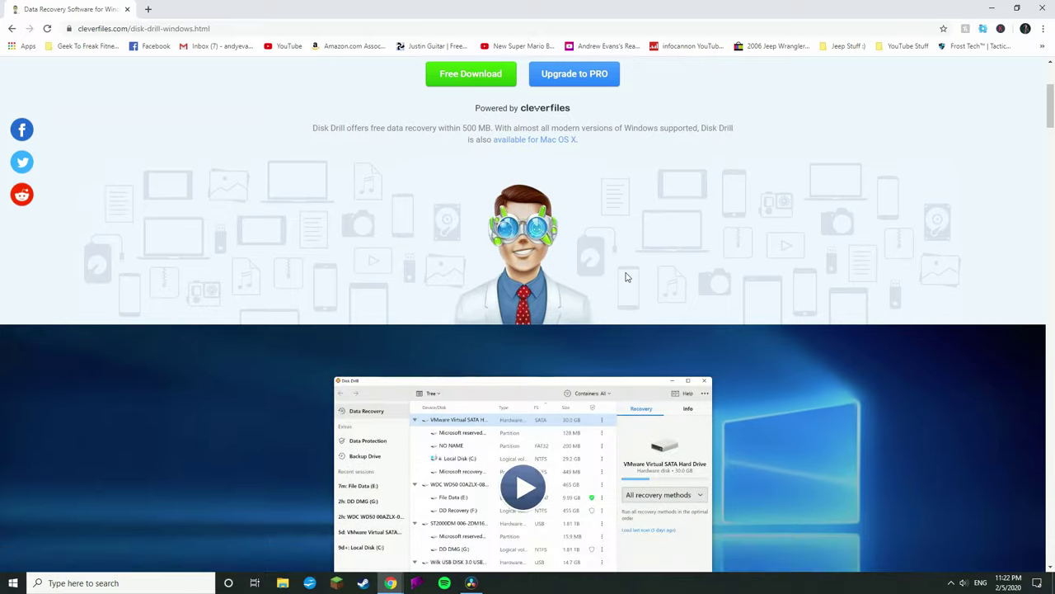
{"action": "scroll", "coordinate": [626, 277], "scroll_direction": "down", "scroll_amount": 2}
{"action": "scroll", "coordinate": [626, 277], "scroll_direction": "down", "scroll_amount": 3}
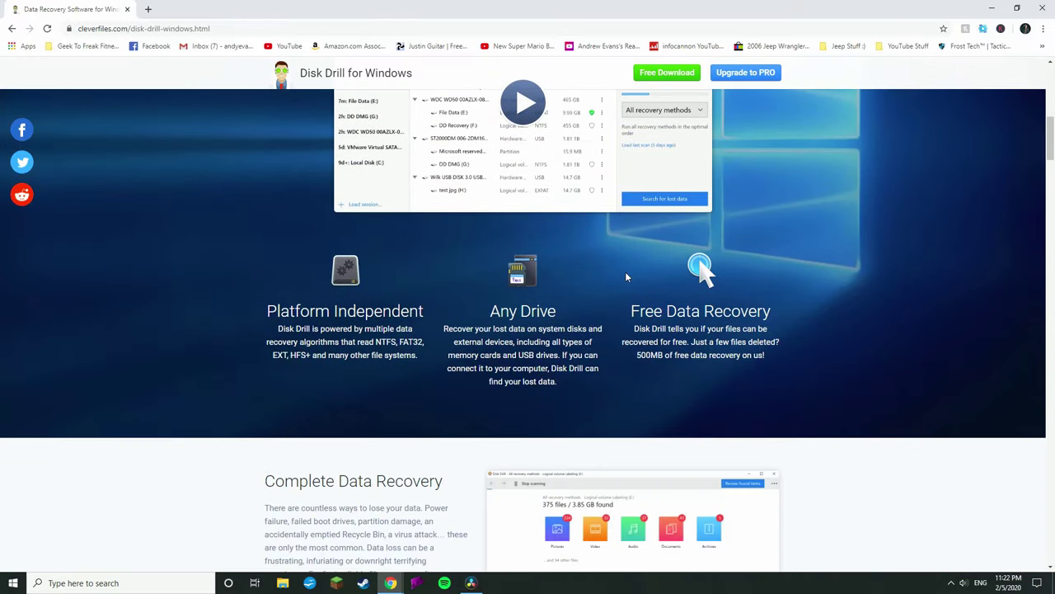
{"action": "scroll", "coordinate": [626, 277], "scroll_direction": "down", "scroll_amount": 3}
{"action": "scroll", "coordinate": [626, 277], "scroll_direction": "down", "scroll_amount": 2}
{"action": "scroll", "coordinate": [625, 278], "scroll_direction": "down", "scroll_amount": 5}
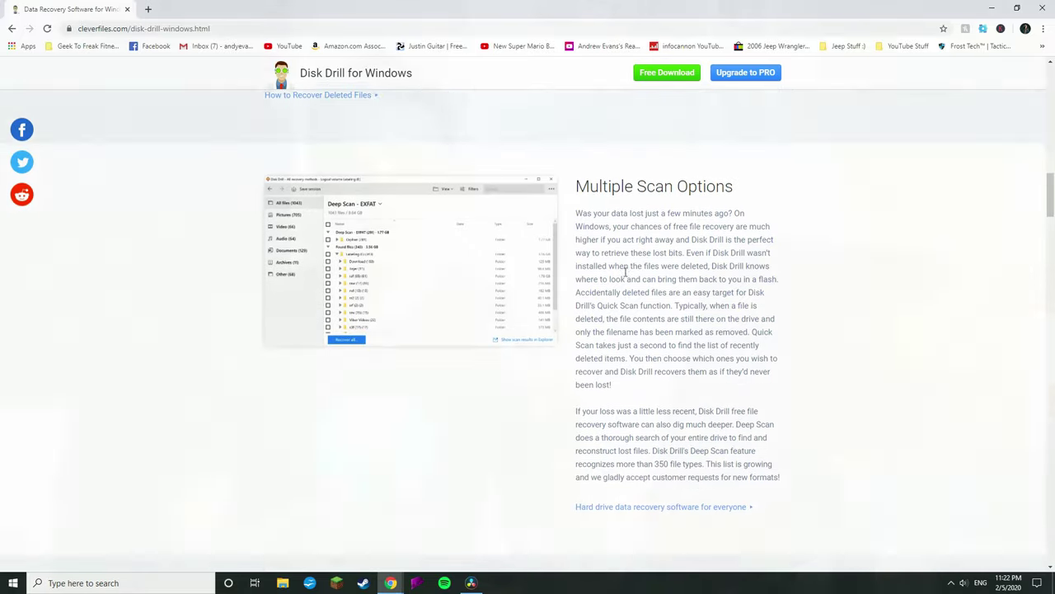
{"action": "scroll", "coordinate": [625, 275], "scroll_direction": "down", "scroll_amount": 3}
{"action": "scroll", "coordinate": [626, 274], "scroll_direction": "down", "scroll_amount": 3}
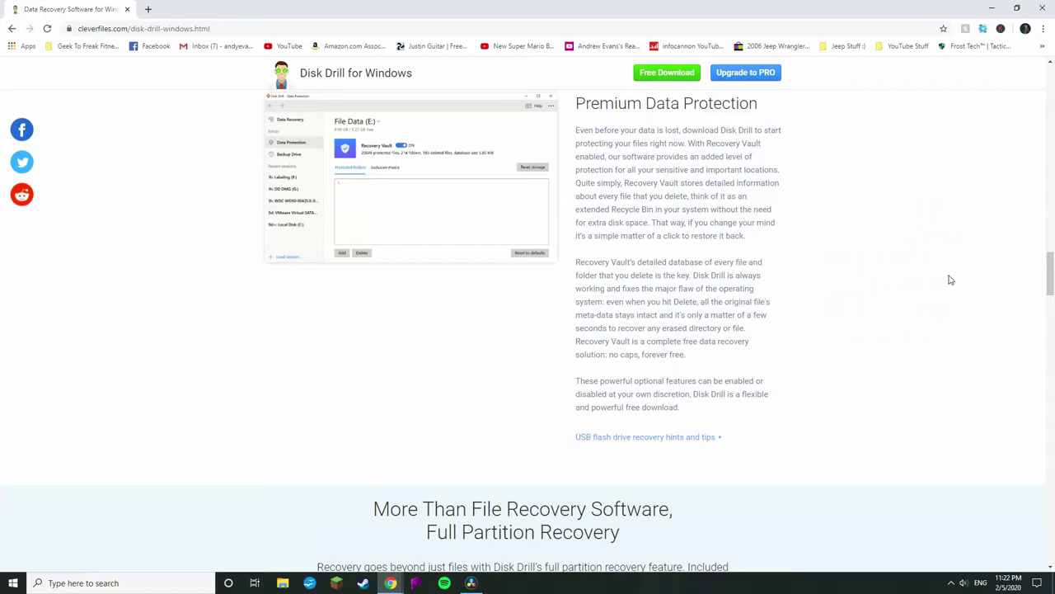
On the cleverfiles.com page, highlight the 500 MB free recovery note and start Disk Drill's Free Download.
{"action": "left_click_drag", "start_coordinate": [1047, 285], "coordinate": [1052, 70]}
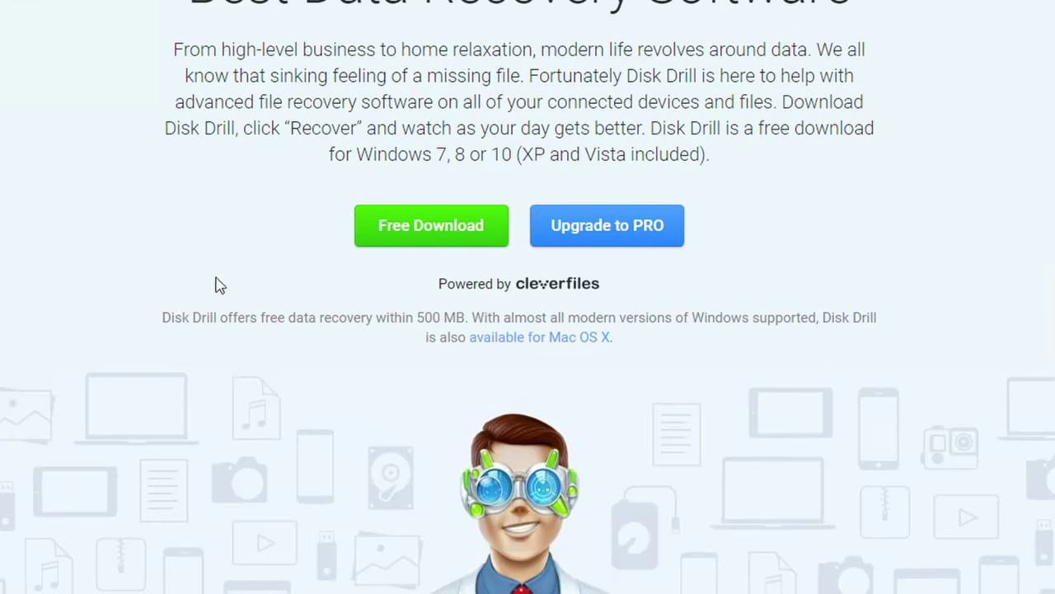
{"action": "left_click_drag", "start_coordinate": [171, 314], "coordinate": [656, 344]}
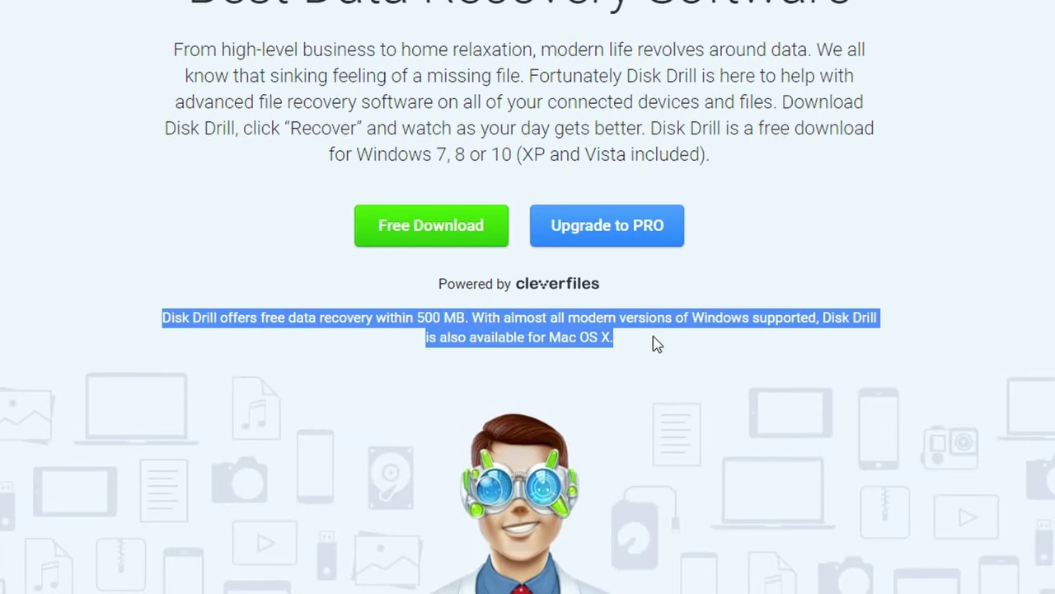
{"action": "left_click", "coordinate": [657, 344]}
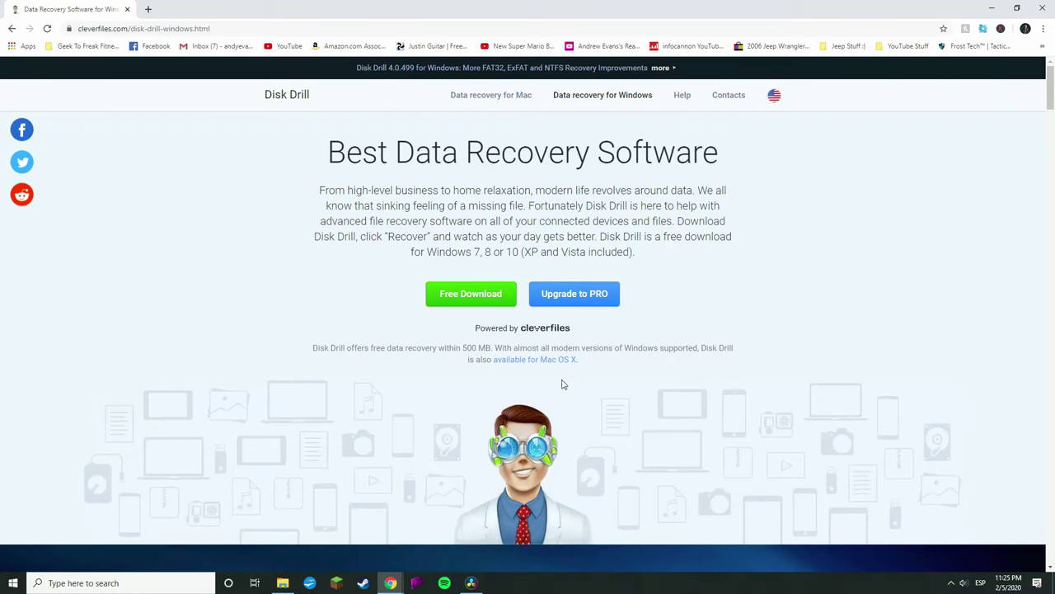
{"action": "left_click", "coordinate": [478, 293]}
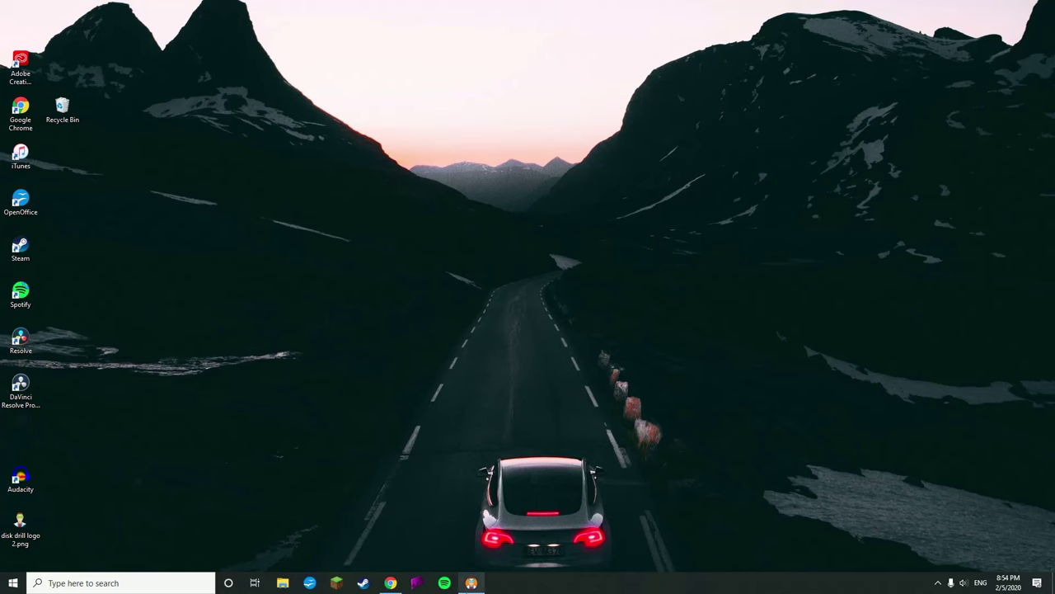
Launch Disk Drill from the taskbar to show its Data Recovery drive list.
{"action": "left_click", "coordinate": [471, 582]}
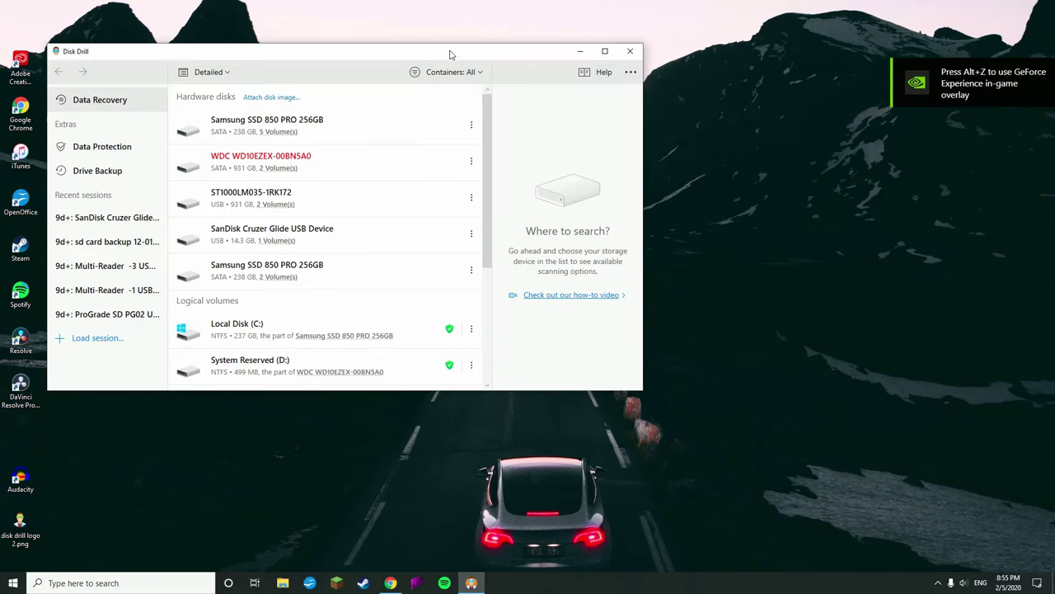
Reposition the window and select the Samsung SSD 850 PRO 256GB with 'All recovery methods' kept.
{"action": "left_click_drag", "start_coordinate": [450, 58], "coordinate": [629, 118]}
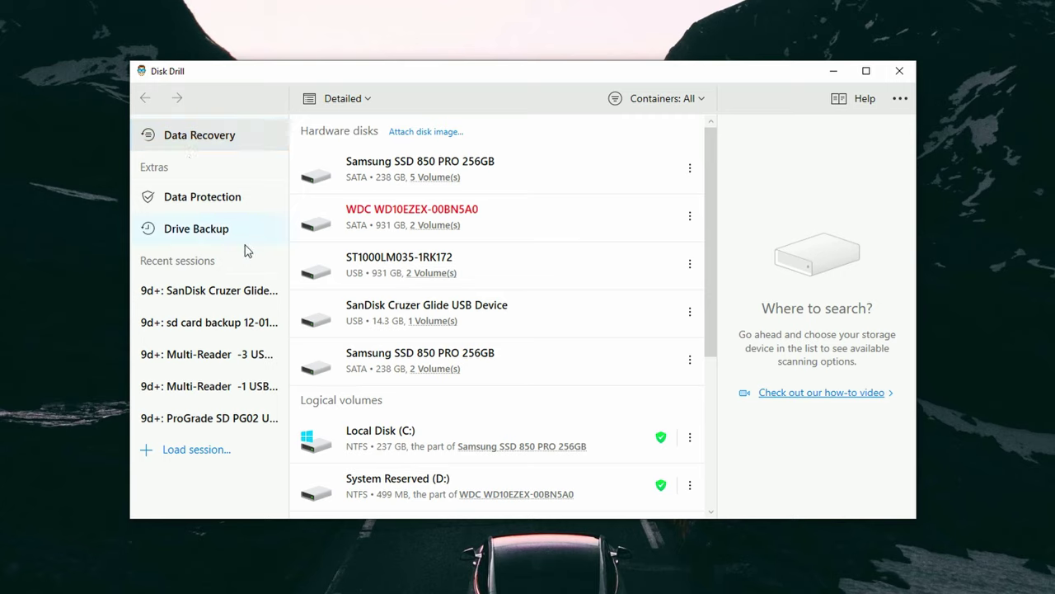
{"action": "left_click", "coordinate": [407, 298]}
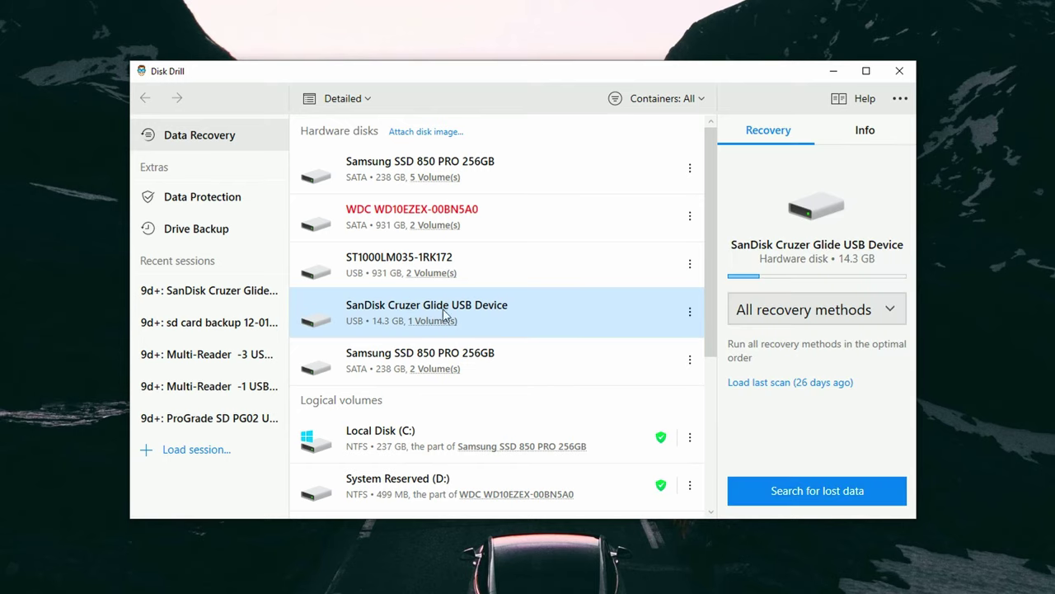
{"action": "left_click", "coordinate": [756, 321]}
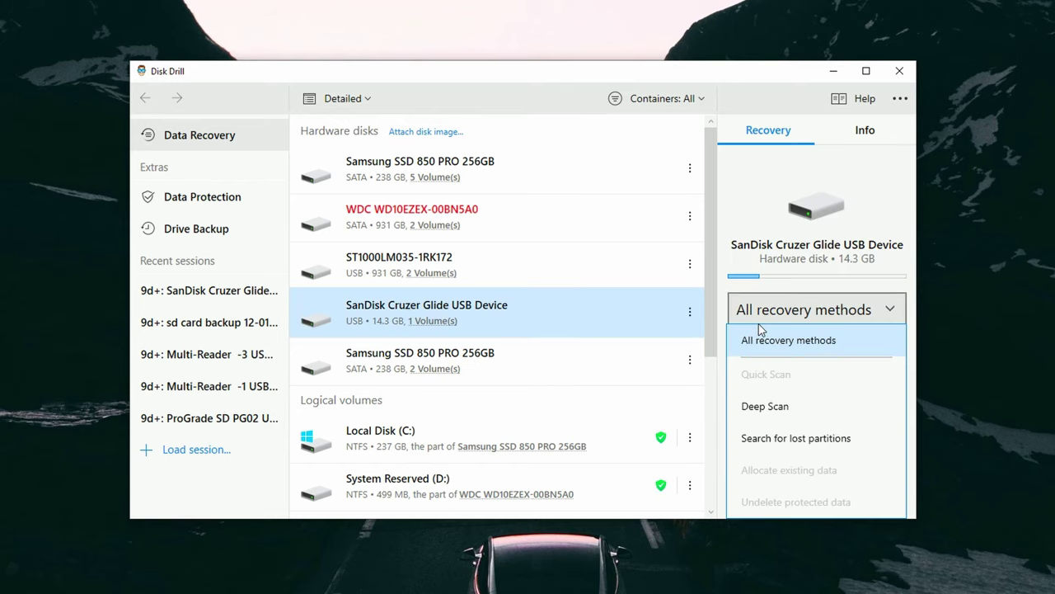
{"action": "left_click", "coordinate": [770, 305]}
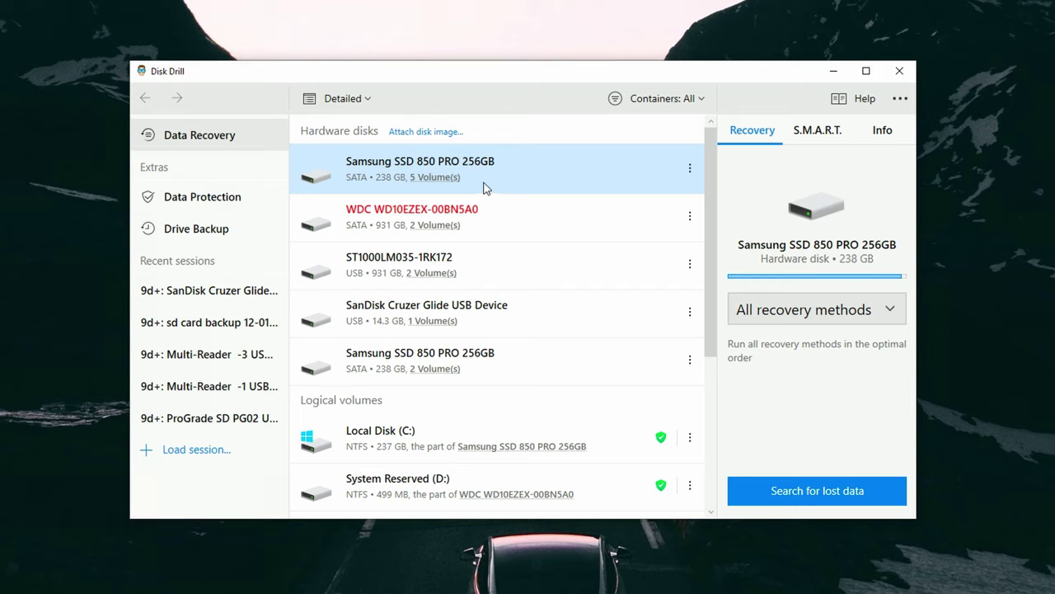
Run 'Search for lost data' on the Samsung SSD and review the 301117 found files.
{"action": "left_click", "coordinate": [798, 499]}
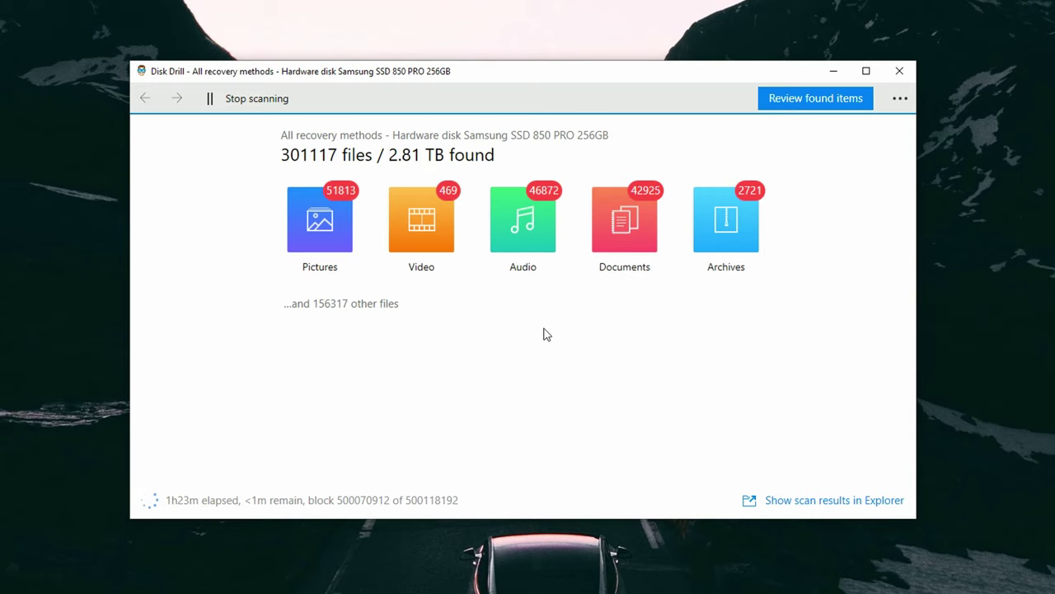
{"action": "left_click", "coordinate": [717, 104]}
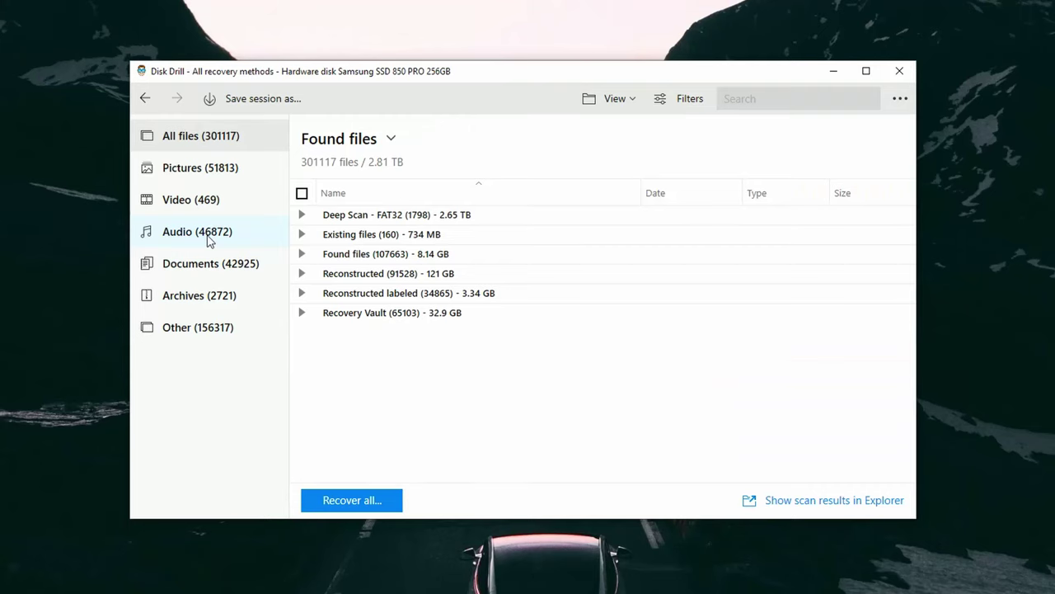
Filter the found files to the Audio category (46872 files, 22.4 GB).
{"action": "left_click", "coordinate": [198, 232]}
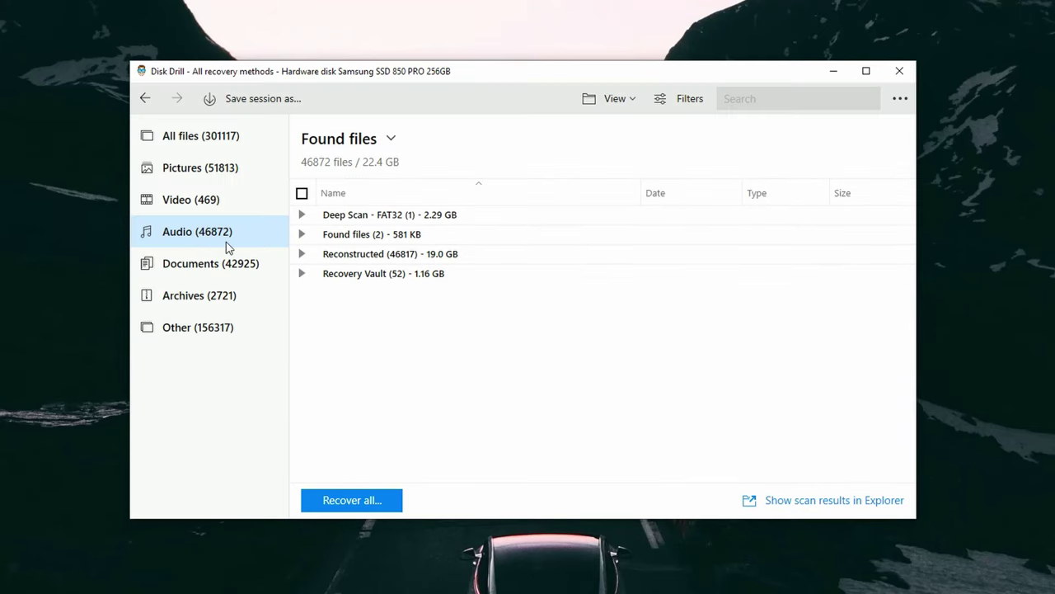
Expand the Deep Scan - FAT32 group and preview several deleted images and a .docx file.
{"action": "left_click", "coordinate": [302, 216]}
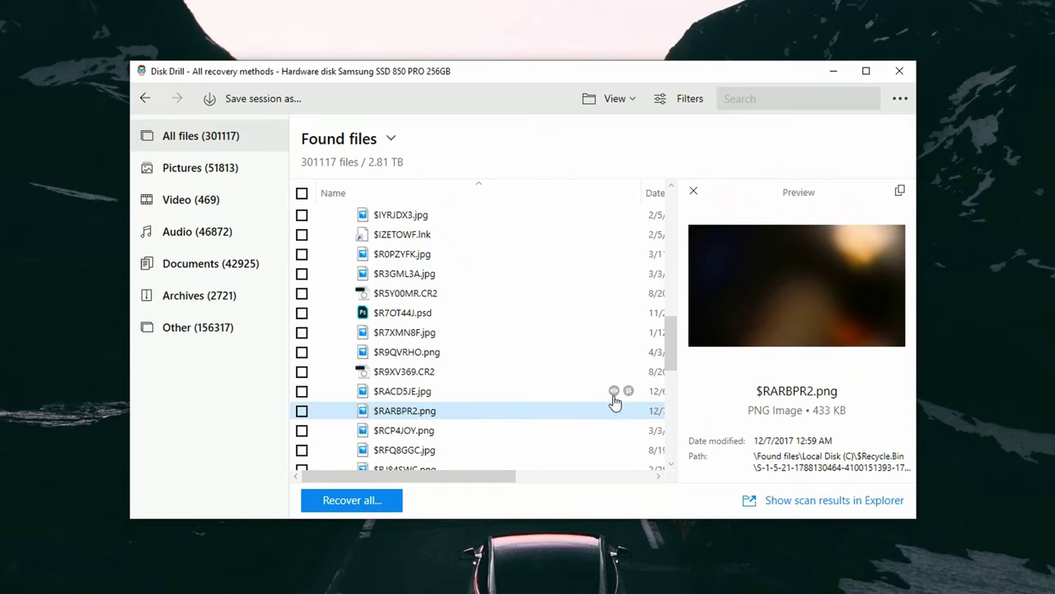
{"action": "left_click", "coordinate": [614, 393]}
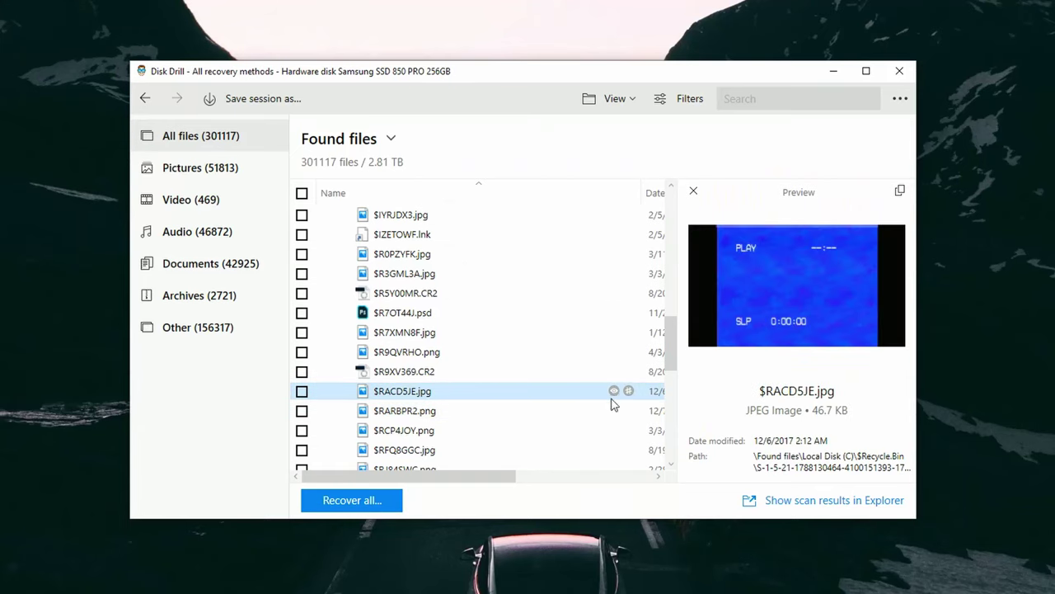
{"action": "scroll", "coordinate": [614, 431], "scroll_direction": "down", "scroll_amount": 1}
{"action": "left_click", "coordinate": [614, 412]}
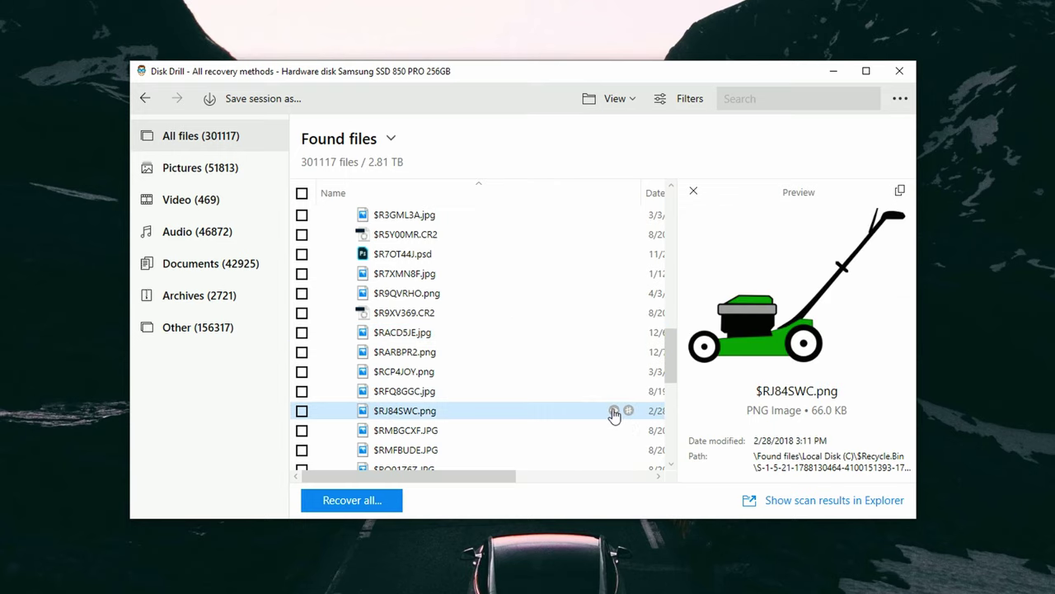
{"action": "left_click", "coordinate": [616, 399]}
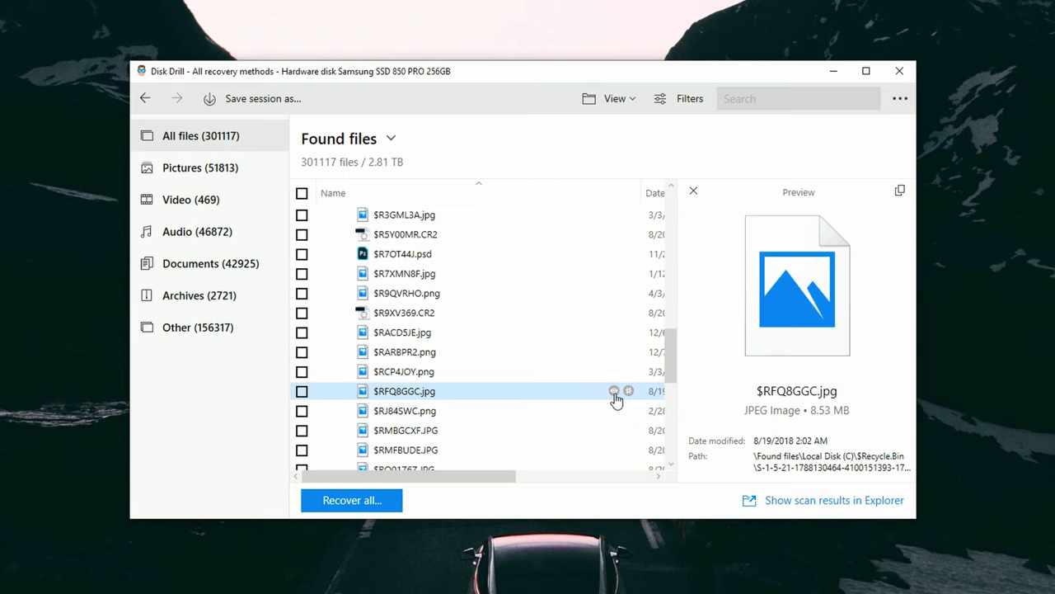
{"action": "left_click", "coordinate": [612, 379]}
{"action": "scroll", "coordinate": [613, 378], "scroll_direction": "down", "scroll_amount": 3}
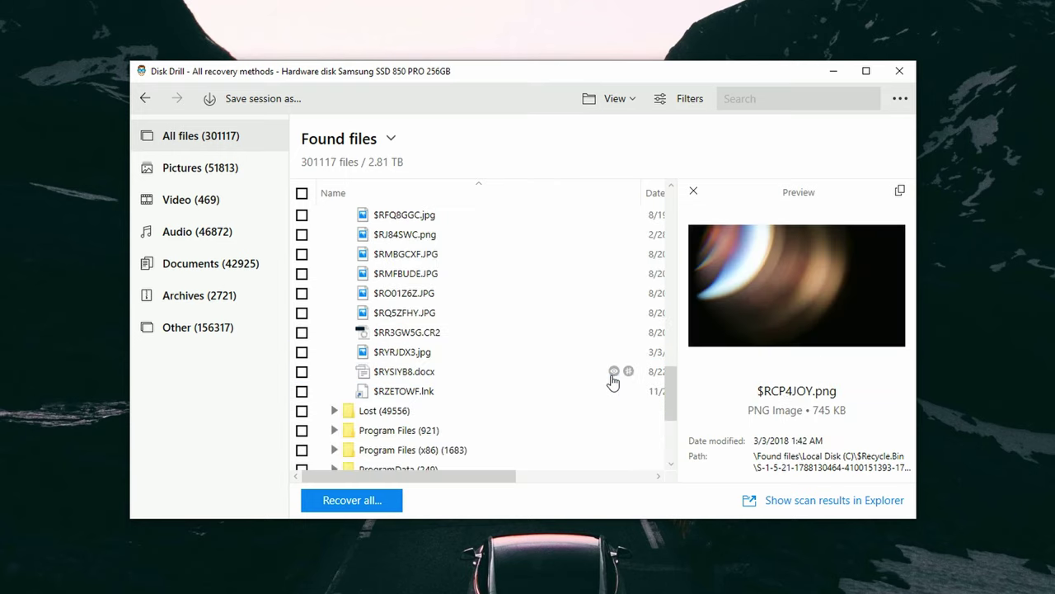
{"action": "left_click", "coordinate": [612, 372]}
{"action": "left_click", "coordinate": [612, 352]}
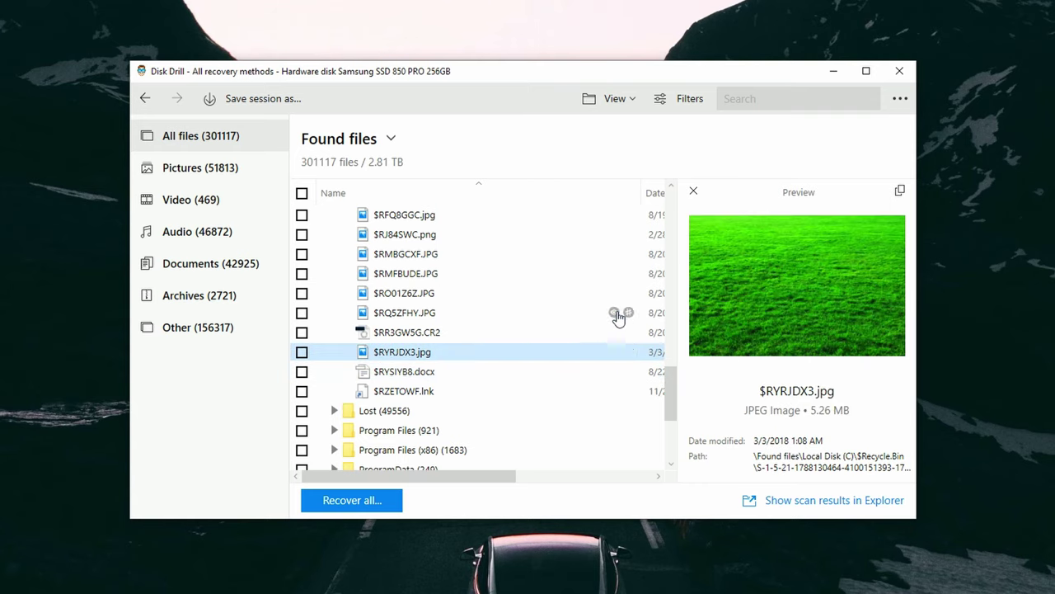
{"action": "left_click", "coordinate": [616, 314]}
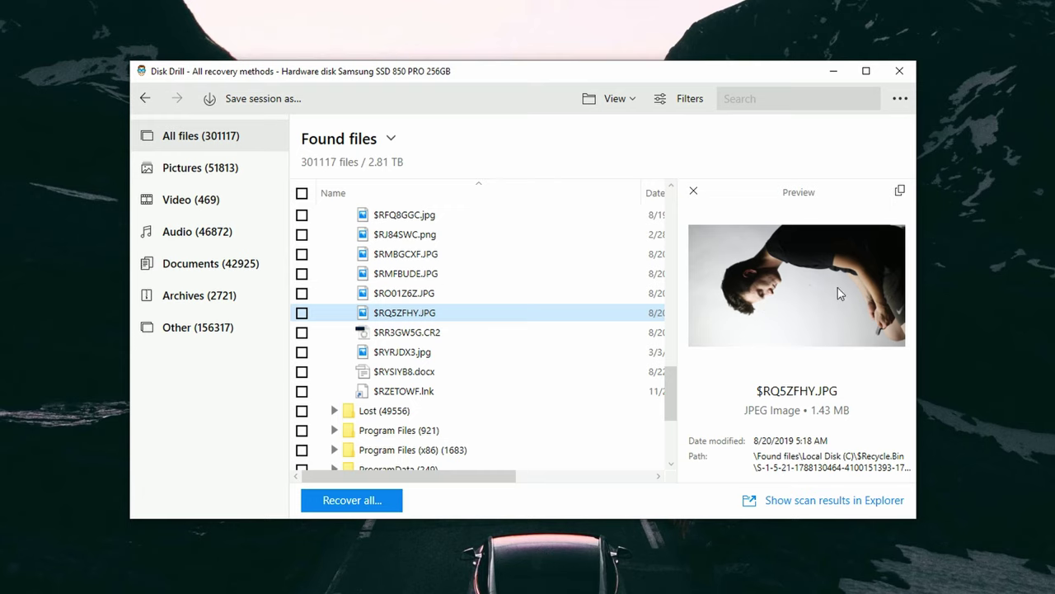
Check $RMFBUDE.JPG, $RO01Z6Z.JPG and $RQ5ZFHY.JPG for recovery, totalling 4.71 MB.
{"action": "left_click", "coordinate": [302, 273]}
{"action": "left_click", "coordinate": [301, 293]}
{"action": "left_click", "coordinate": [302, 313]}
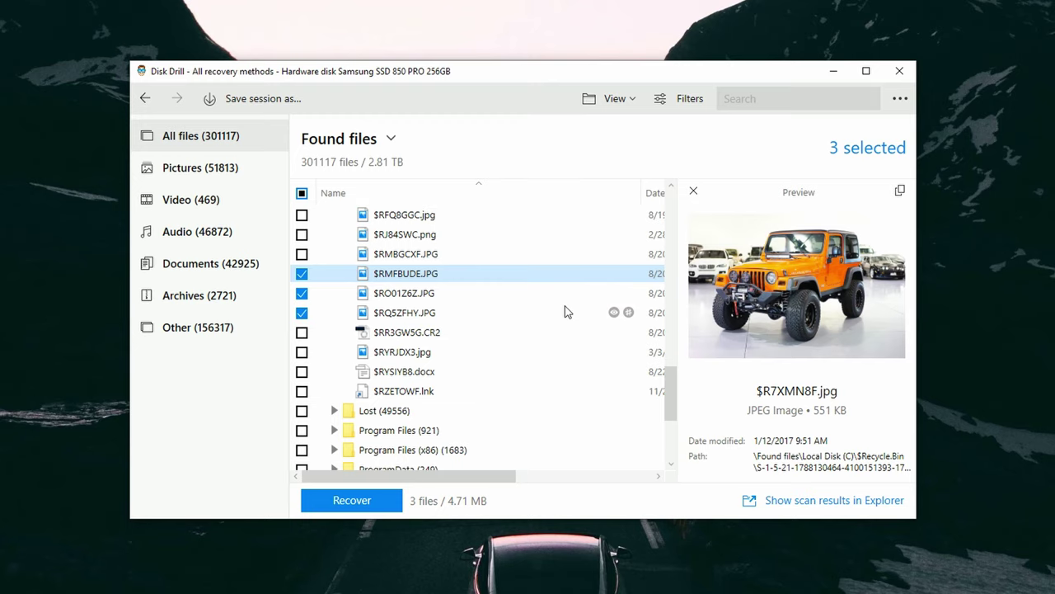
Choose USB Drive (H:) as the recovery destination for the three marked files (4.71 MB).
{"action": "left_click", "coordinate": [377, 501]}
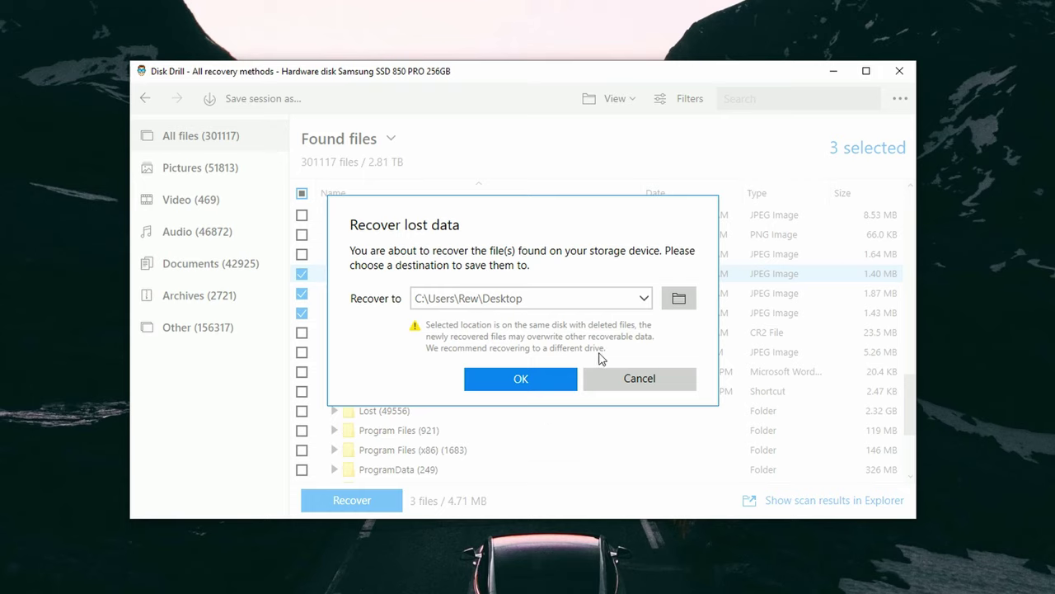
{"action": "left_click", "coordinate": [606, 302]}
{"action": "left_click", "coordinate": [679, 299]}
{"action": "scroll", "coordinate": [481, 330], "scroll_direction": "down", "scroll_amount": 5}
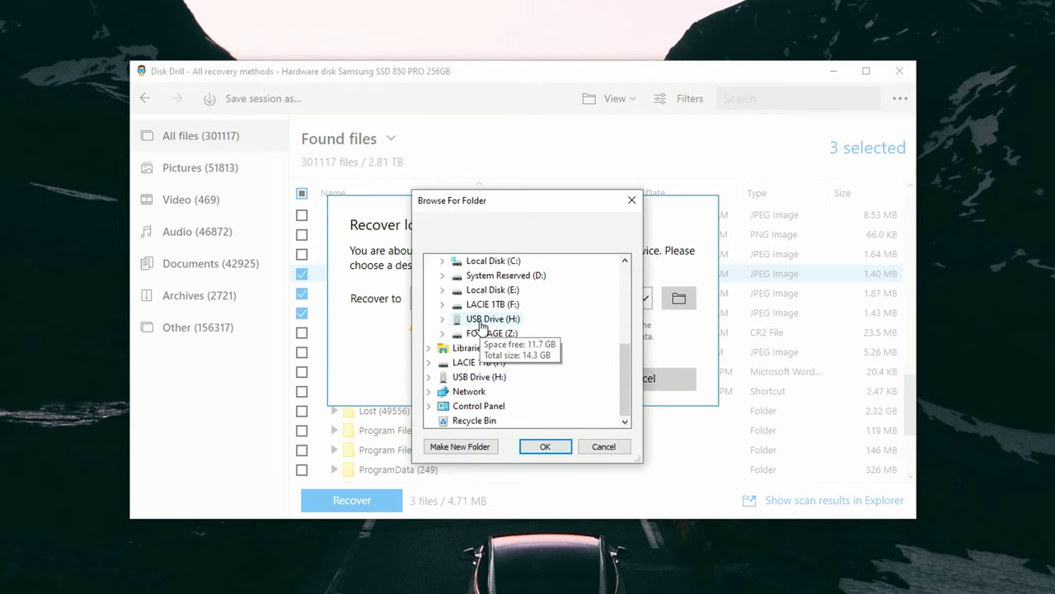
{"action": "left_click", "coordinate": [493, 376]}
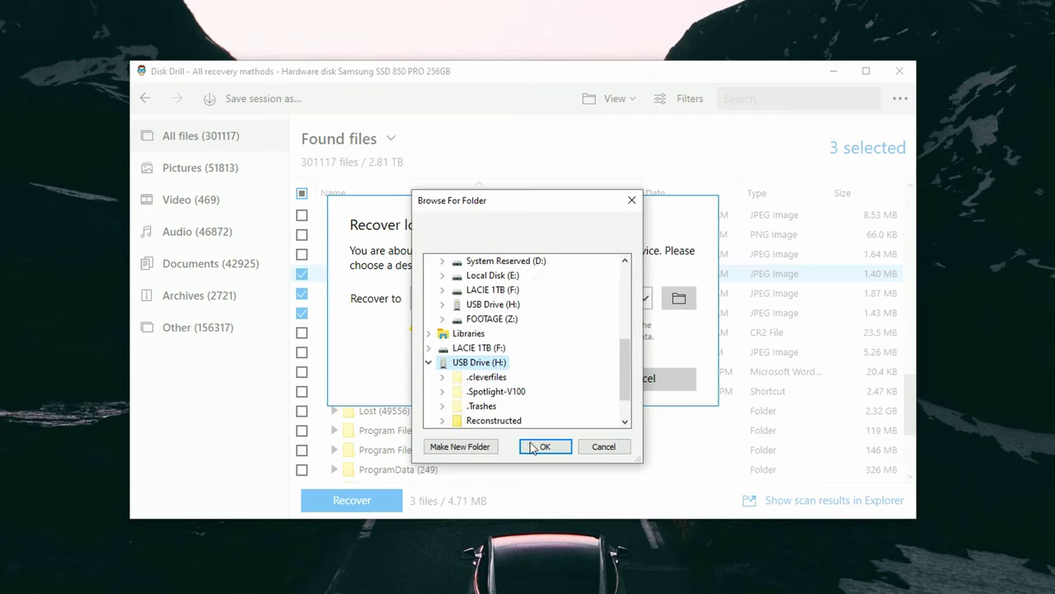
{"action": "left_click", "coordinate": [534, 447]}
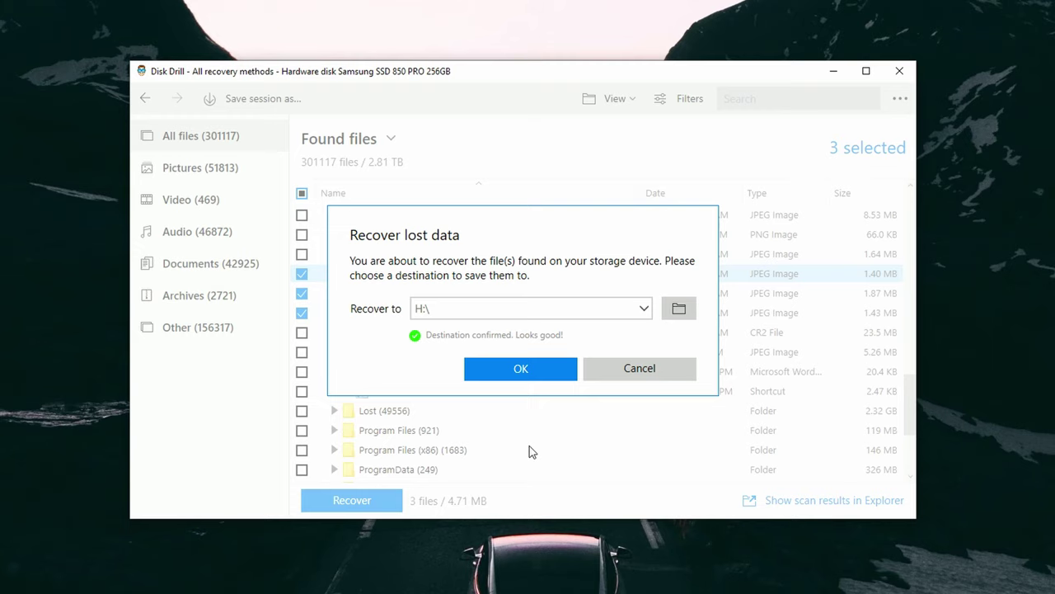
Recover the three files to H:\ and browse into Found files > Local Disk (C).
{"action": "left_click", "coordinate": [528, 371]}
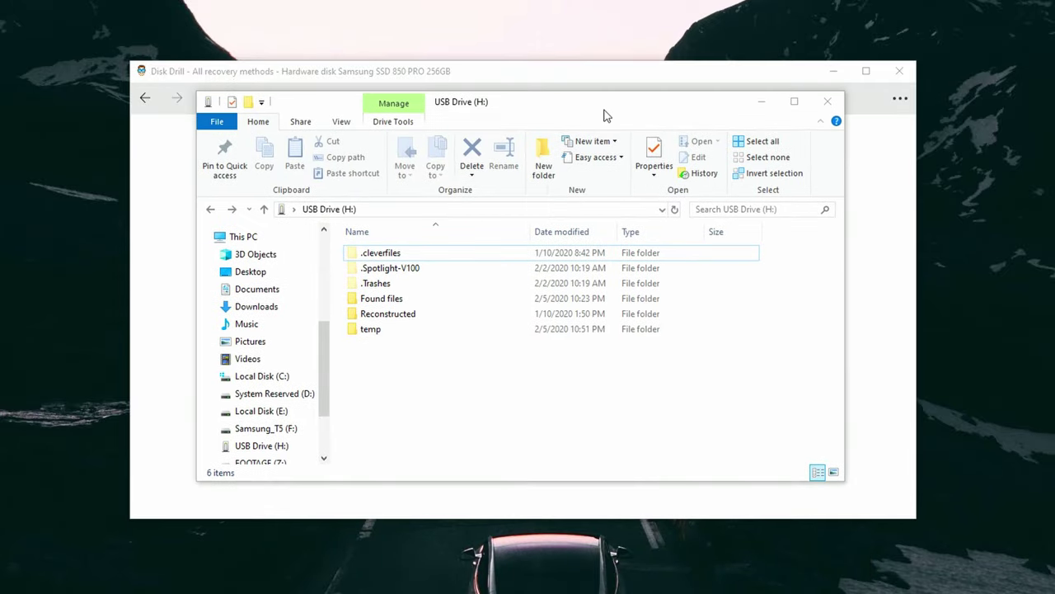
{"action": "double_click", "coordinate": [386, 297]}
{"action": "double_click", "coordinate": [373, 254]}
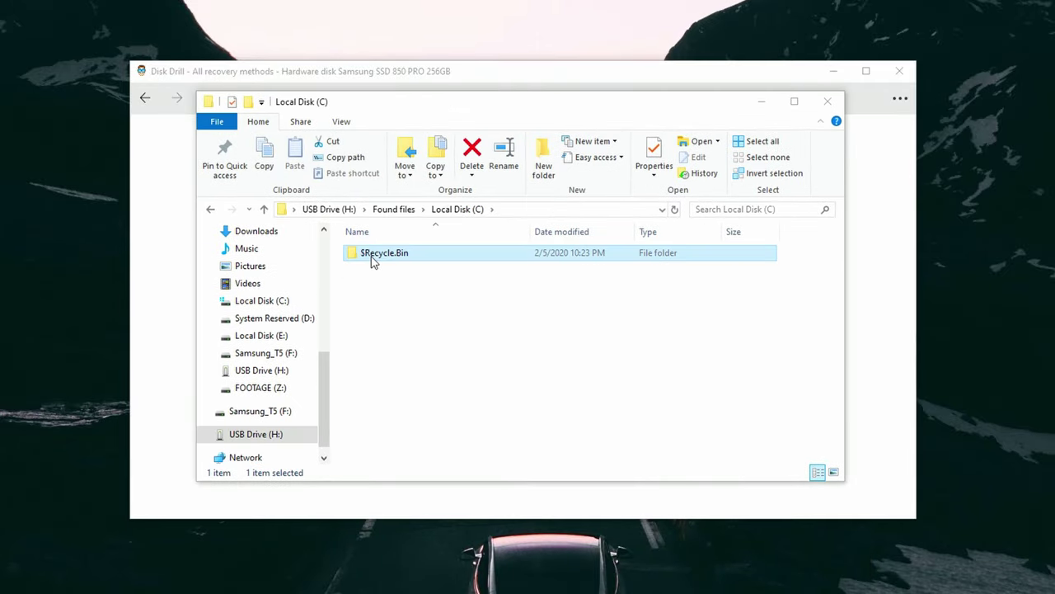
Open $Recycle.Bin on the USB drive and view the recovered person photo.
{"action": "double_click", "coordinate": [372, 254]}
{"action": "double_click", "coordinate": [373, 254]}
{"action": "left_click", "coordinate": [371, 256]}
{"action": "double_click", "coordinate": [377, 283]}
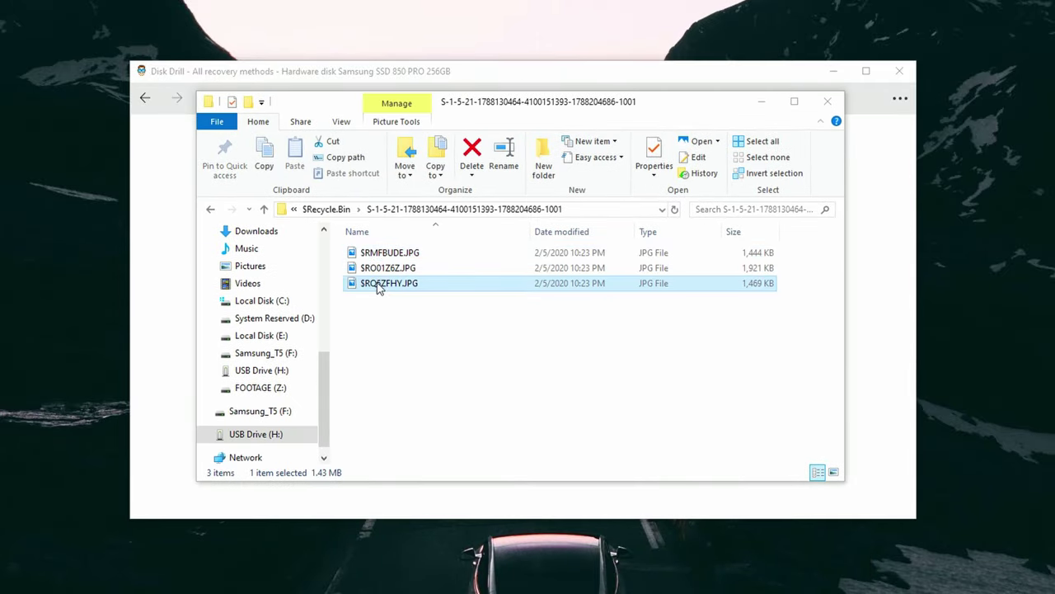